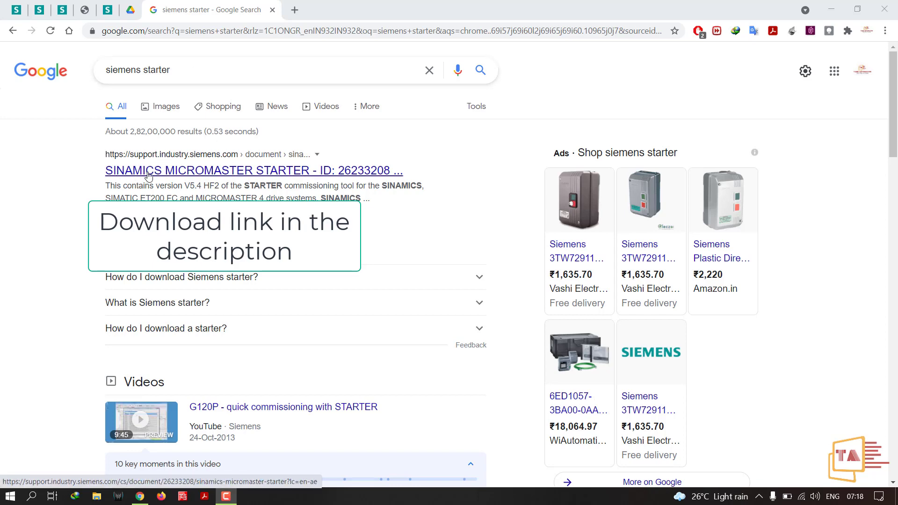
Step: Open the SINAMICS MICROMASTER STARTER support entry from the search results and find its V5.4 HF2 software download section
{"action": "left_click", "coordinate": [259, 171]}
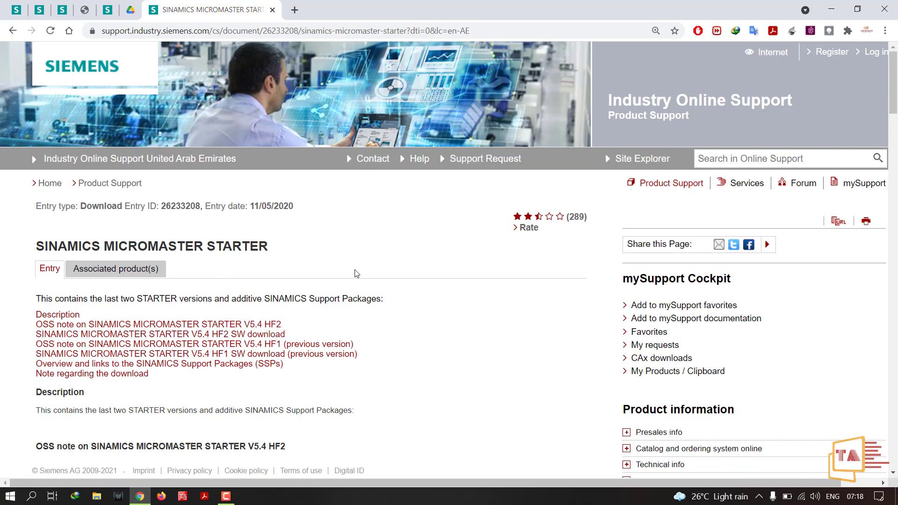
{"action": "scroll", "coordinate": [356, 274], "scroll_direction": "down", "scroll_amount": 7}
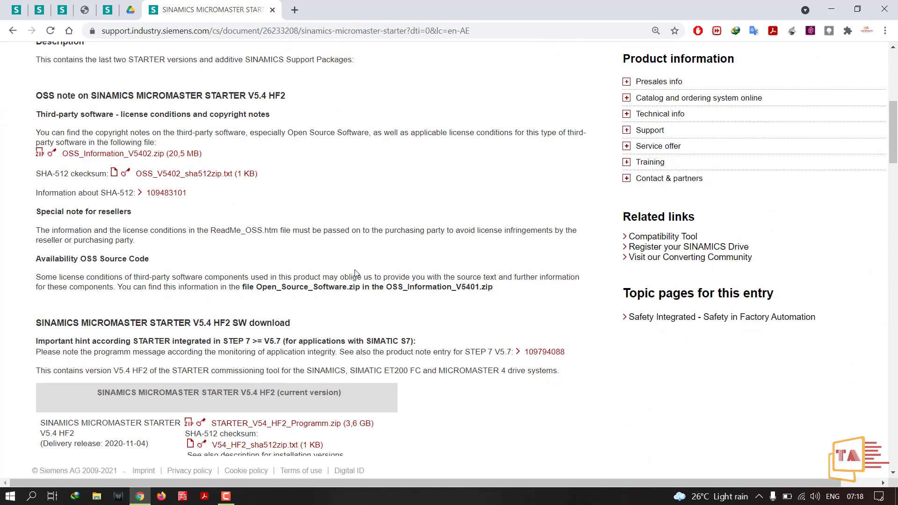
{"action": "scroll", "coordinate": [355, 274], "scroll_direction": "down", "scroll_amount": 2}
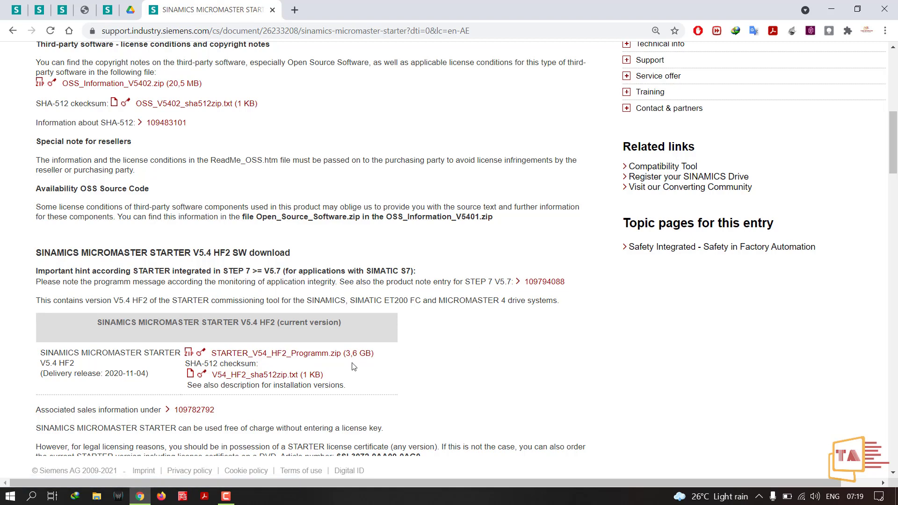
Step: Request the STARTER_V54_HF2_Programm.zip file, logging in with the saved Siemens account, and cancel the download dialog
{"action": "left_click", "coordinate": [331, 358]}
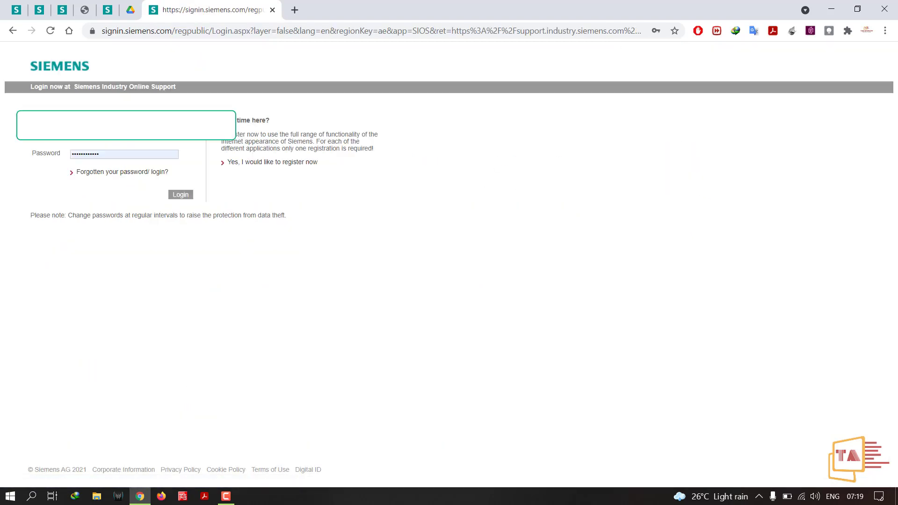
{"action": "left_click", "coordinate": [188, 195]}
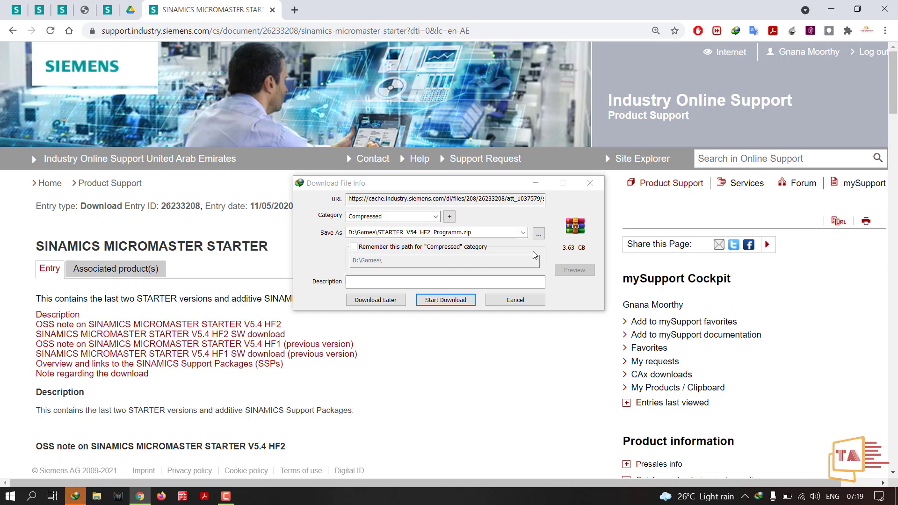
{"action": "left_click", "coordinate": [501, 304]}
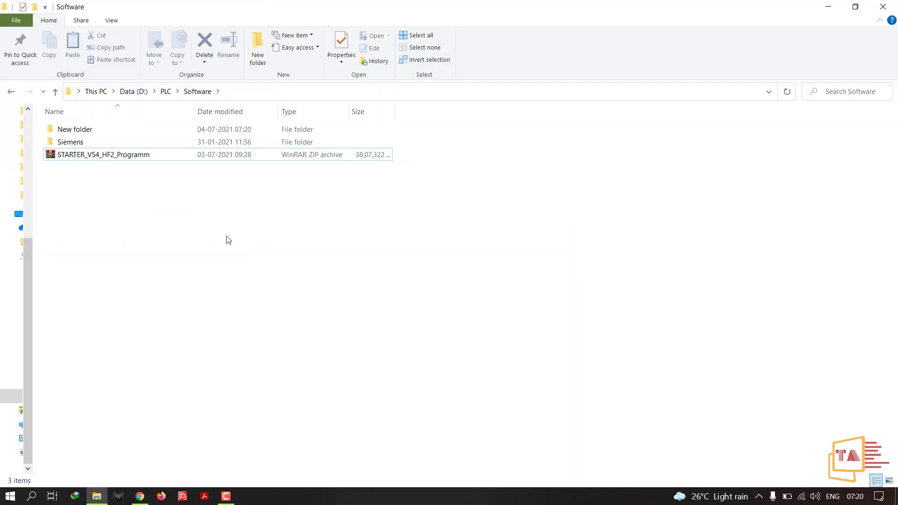
Step: Extract the STARTER_V54_HF2_Programm archive in the PLC Software folder to a folder of the same name
{"action": "left_click", "coordinate": [136, 155]}
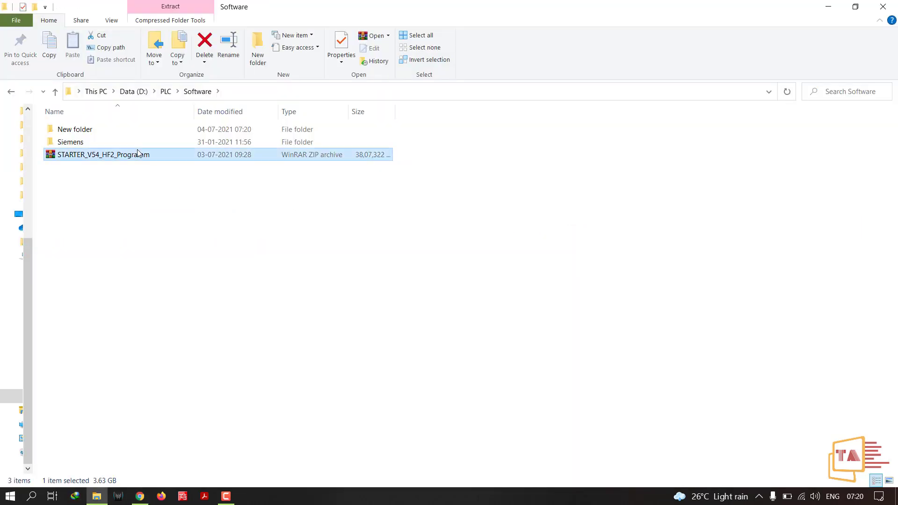
{"action": "right_click", "coordinate": [138, 153]}
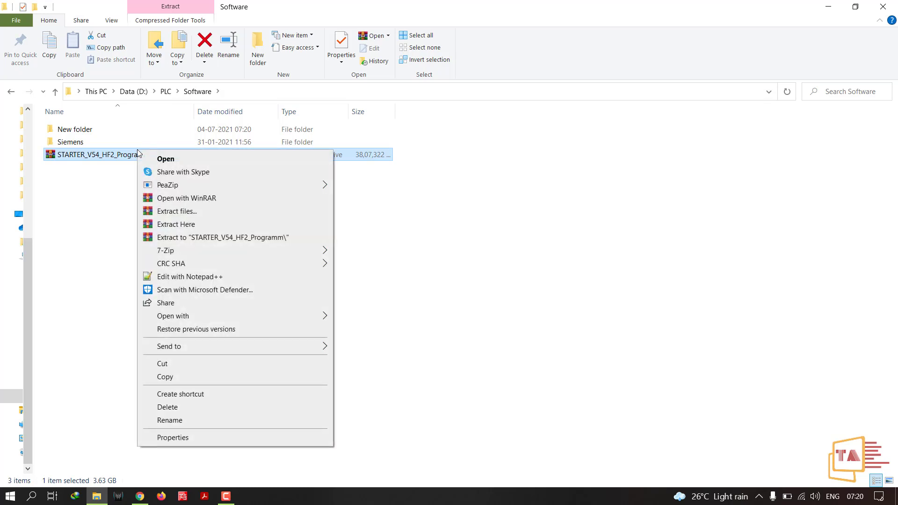
{"action": "left_click", "coordinate": [199, 239]}
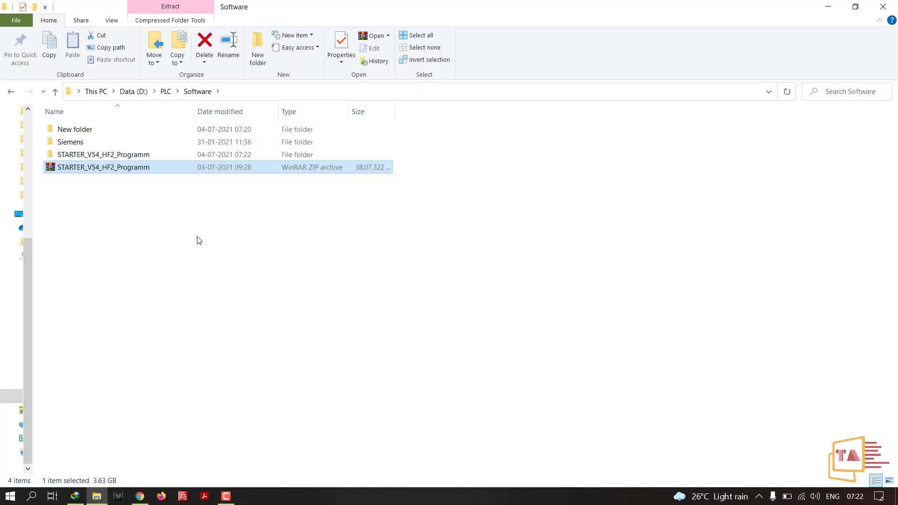
Step: Mute the computer's sound and run the Setup application from the extracted STARTER_V54_HF2_Programm folder
{"action": "key", "text": "XF86AudioMute"}
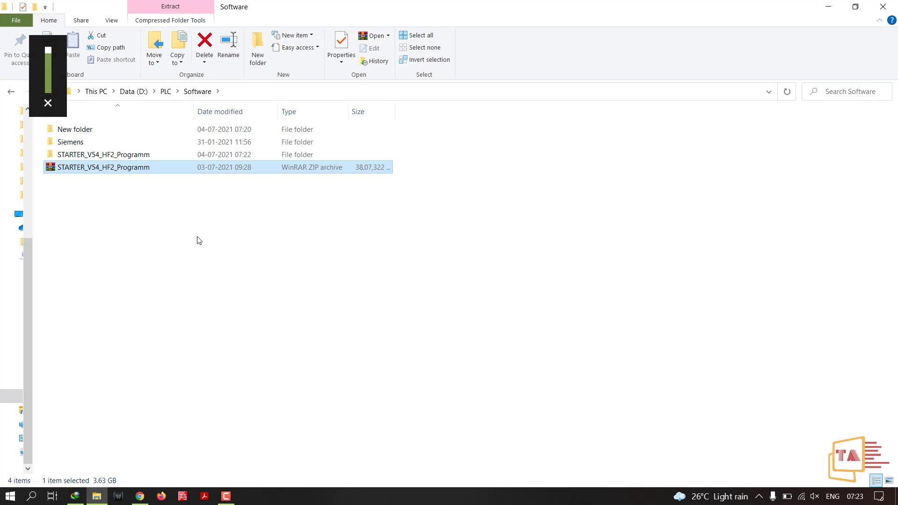
{"action": "left_click", "coordinate": [233, 242]}
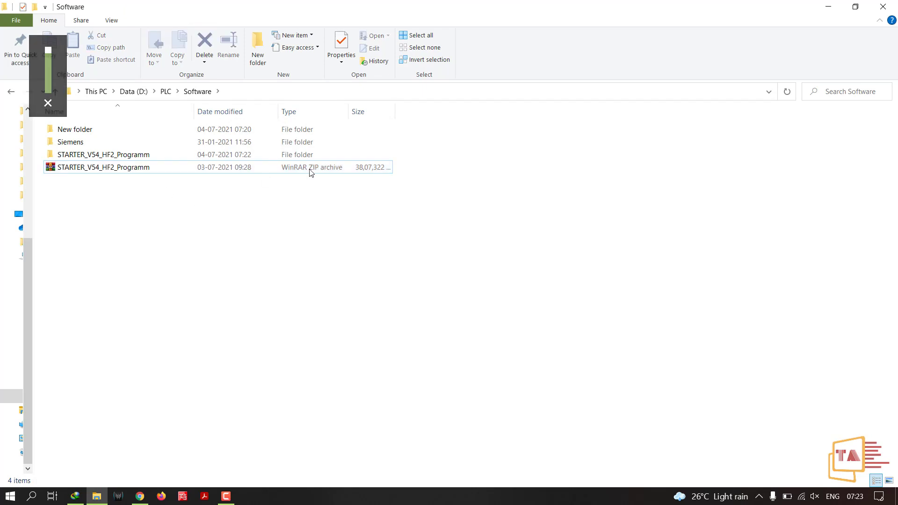
{"action": "double_click", "coordinate": [122, 159]}
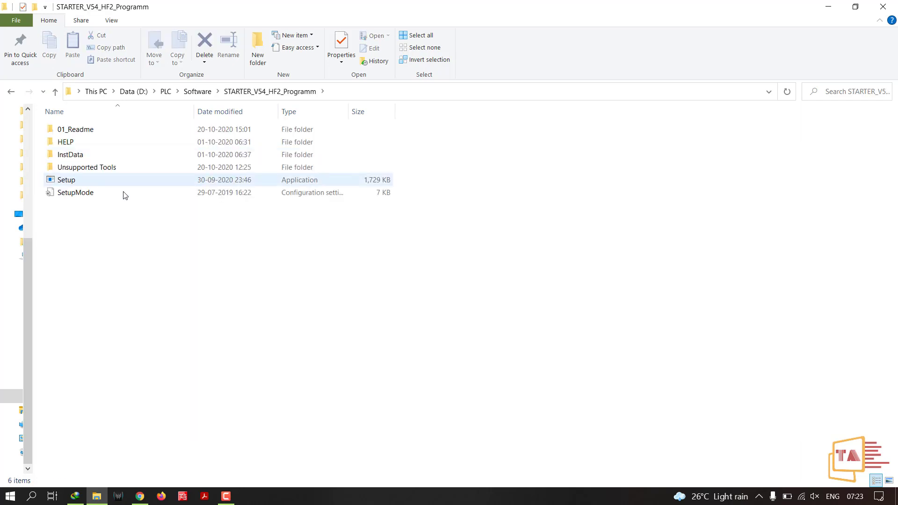
{"action": "left_click", "coordinate": [92, 185]}
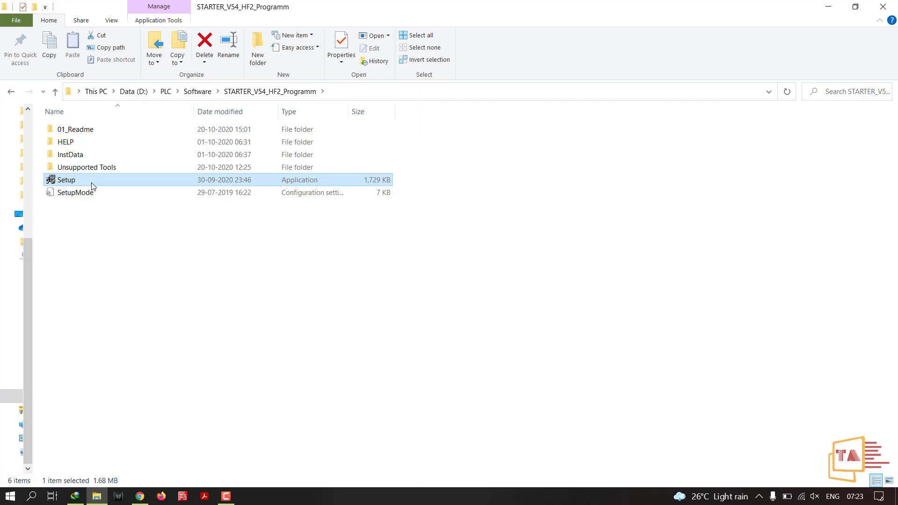
{"action": "double_click", "coordinate": [93, 185]}
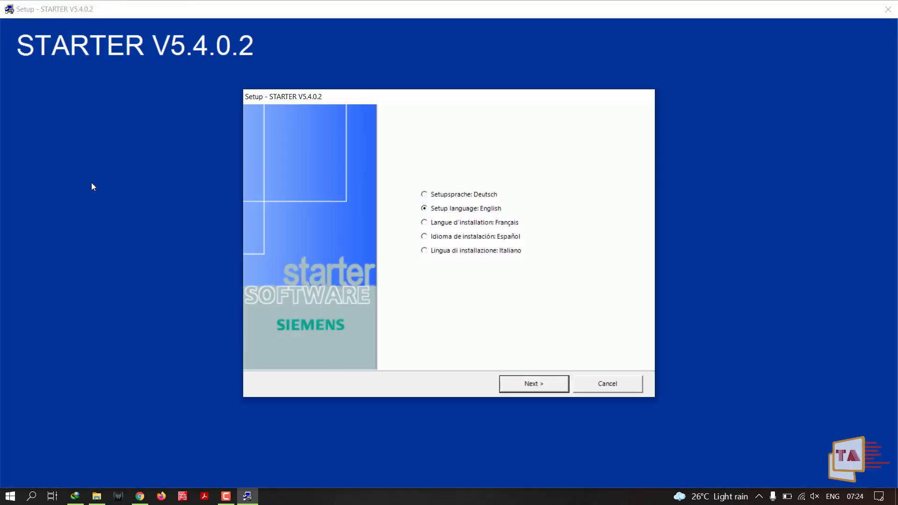
Step: Keep English as the setup language and accept the conditions of the STARTER license agreements
{"action": "left_click", "coordinate": [526, 387]}
{"action": "left_click", "coordinate": [525, 385]}
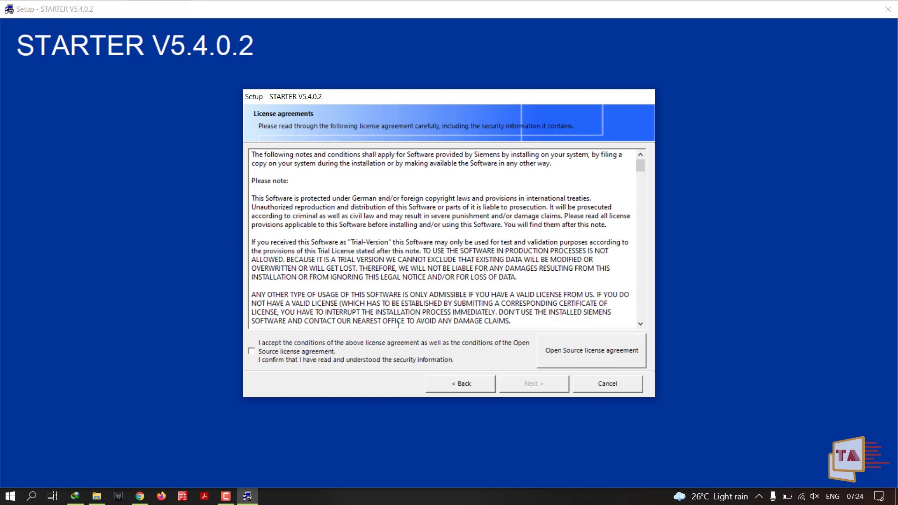
{"action": "left_click", "coordinate": [365, 355]}
{"action": "left_click", "coordinate": [528, 389]}
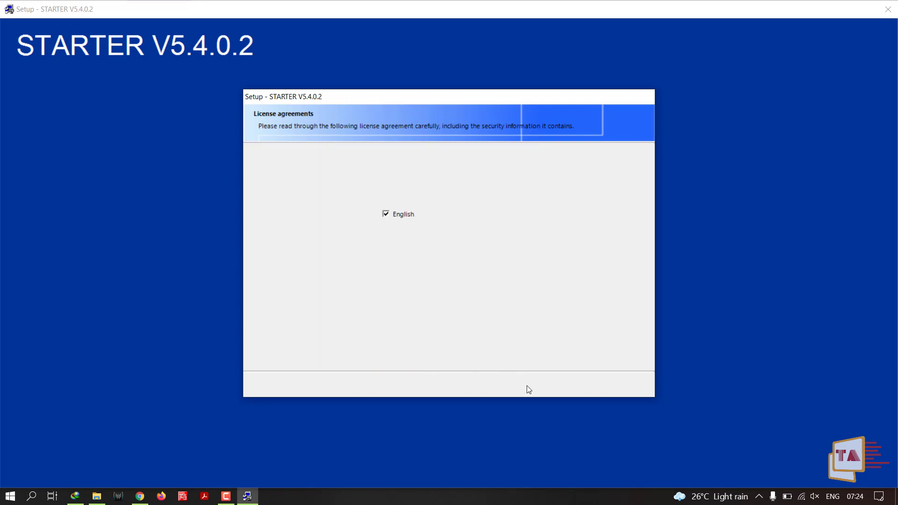
Step: Keep English as the language to install and use Package installation with the STEP 7 and STARTER program packages
{"action": "left_click", "coordinate": [530, 391]}
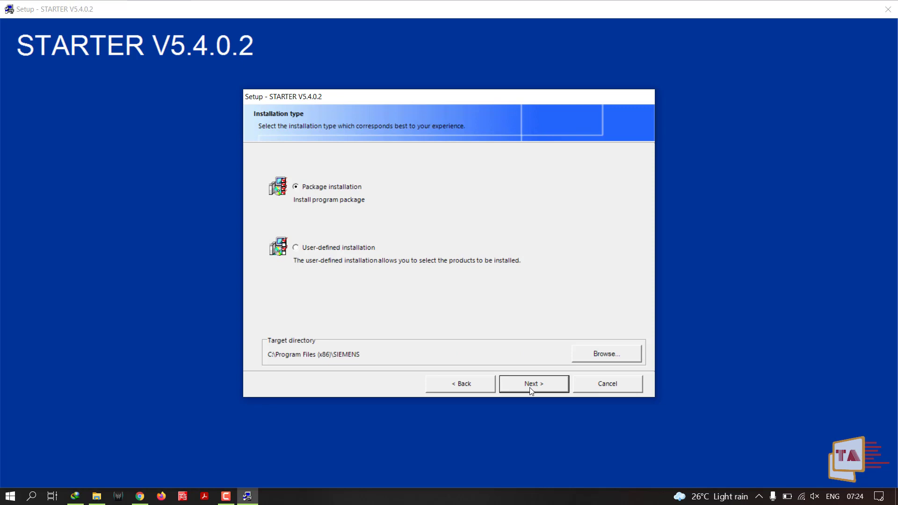
{"action": "left_click", "coordinate": [532, 391]}
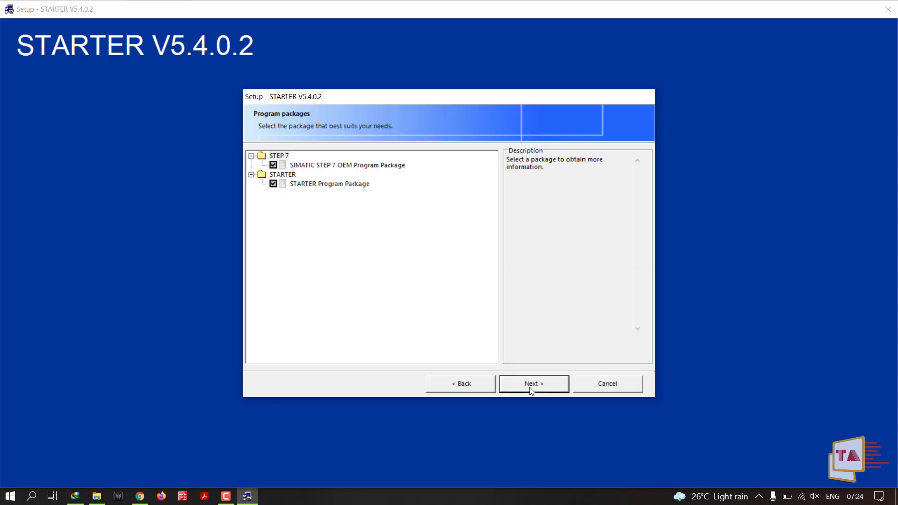
{"action": "left_click", "coordinate": [532, 391]}
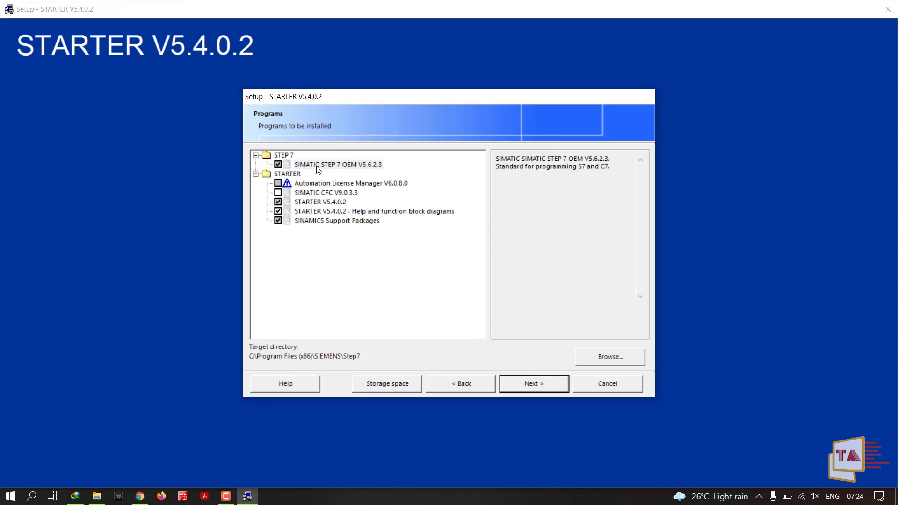
Step: Review the STEP 7, STARTER help and SINAMICS Support Packages entries, then proceed with the default program selection
{"action": "key", "text": "Tab"}
{"action": "left_click", "coordinate": [348, 174]}
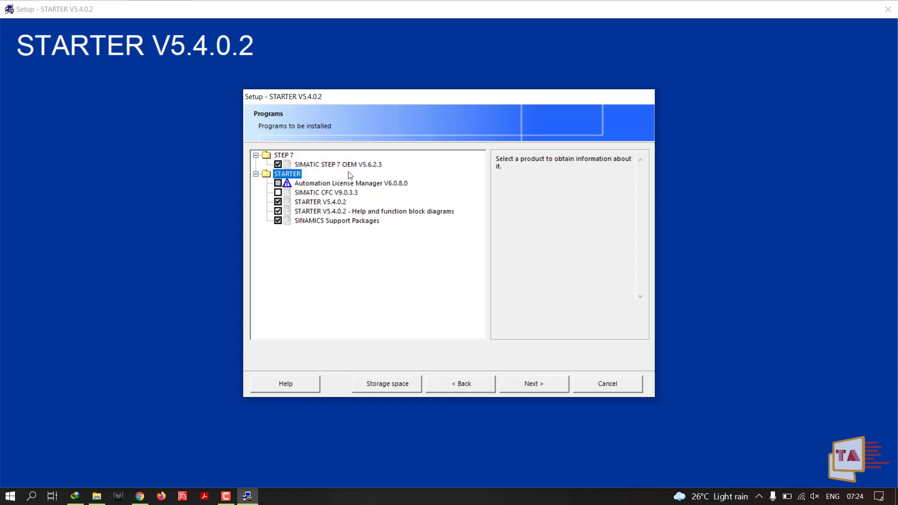
{"action": "left_click", "coordinate": [334, 165]}
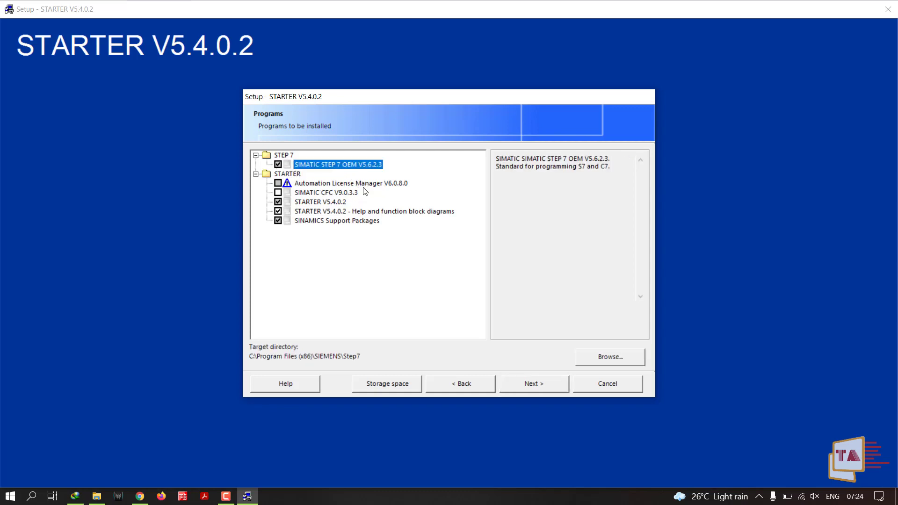
{"action": "left_click", "coordinate": [348, 222]}
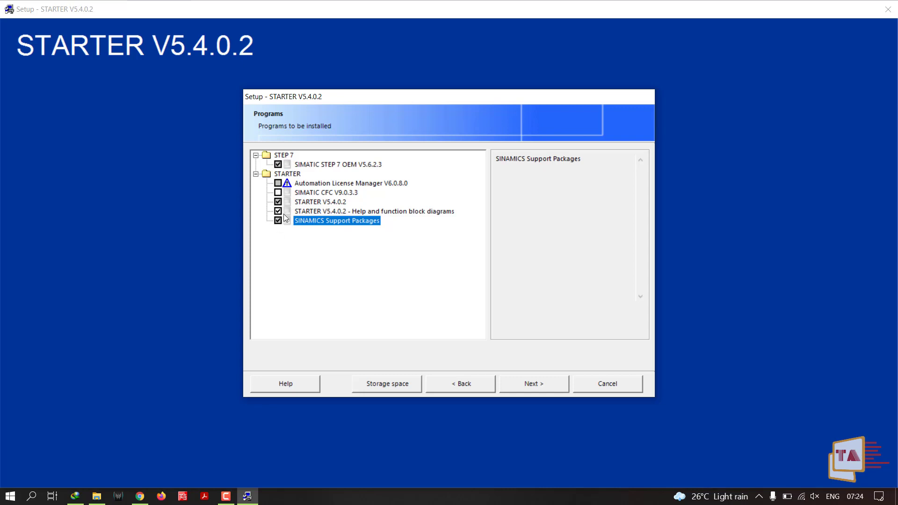
{"action": "left_click", "coordinate": [355, 212]}
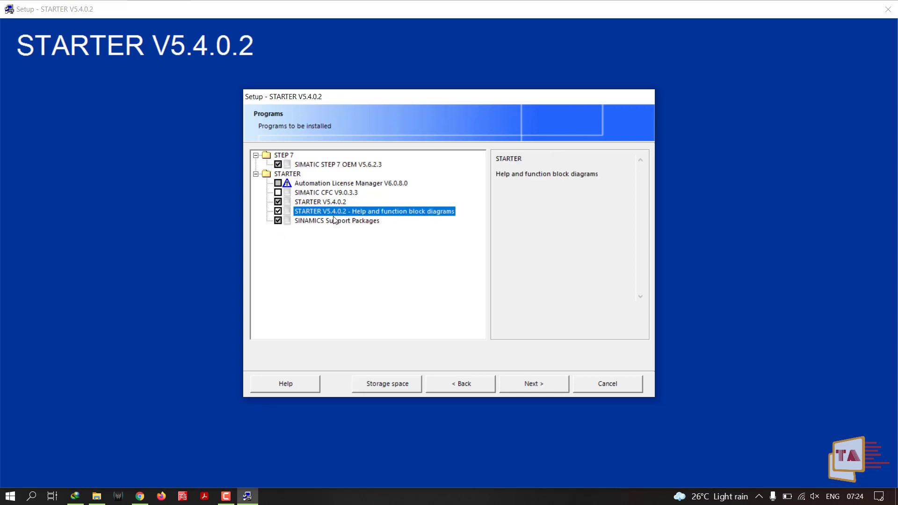
{"action": "left_click", "coordinate": [328, 222]}
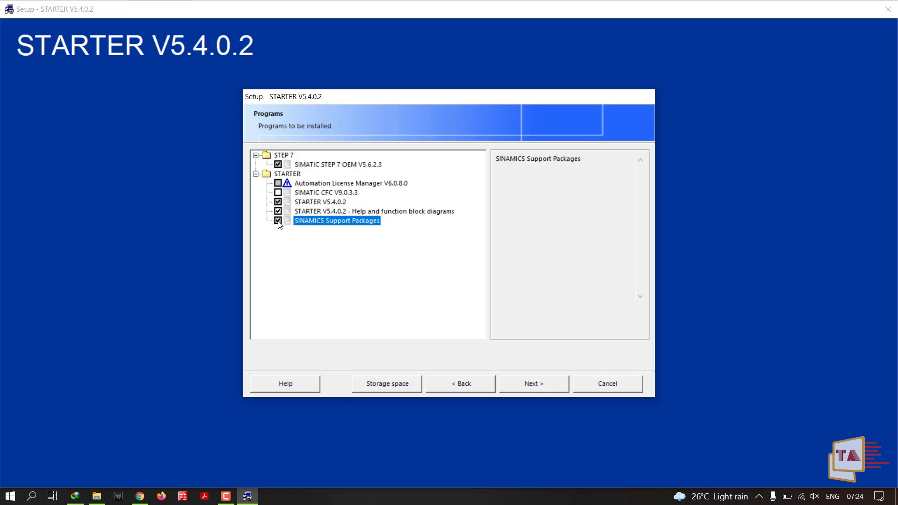
{"action": "left_click", "coordinate": [543, 387]}
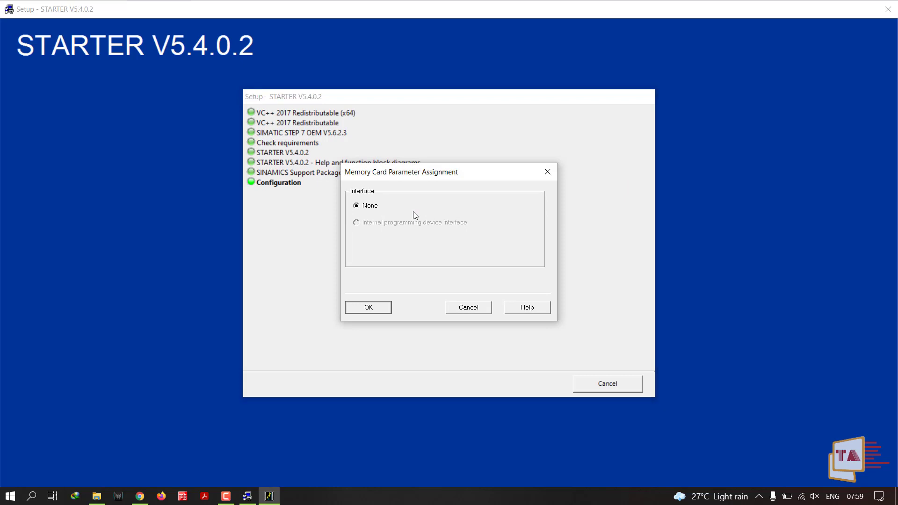
Step: Confirm None as the memory card interface and finish the setup with the computer restart postponed
{"action": "left_click", "coordinate": [373, 311]}
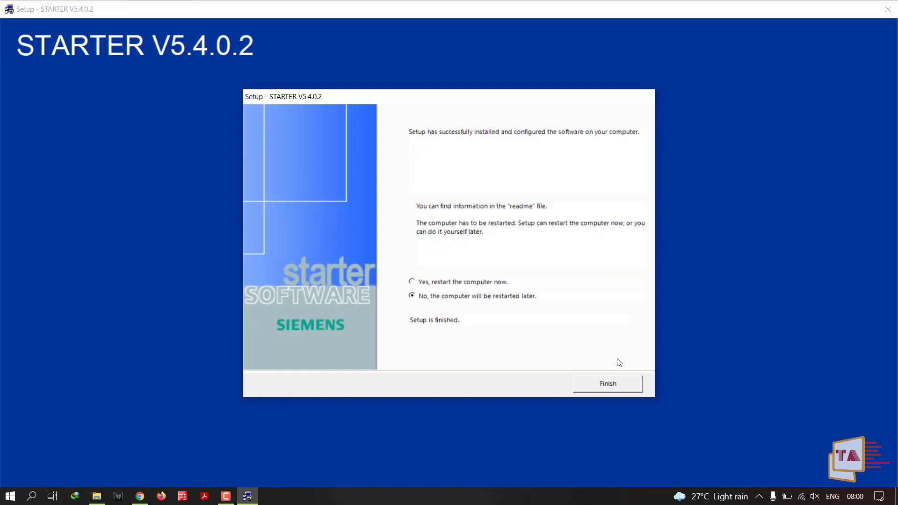
{"action": "left_click", "coordinate": [629, 385]}
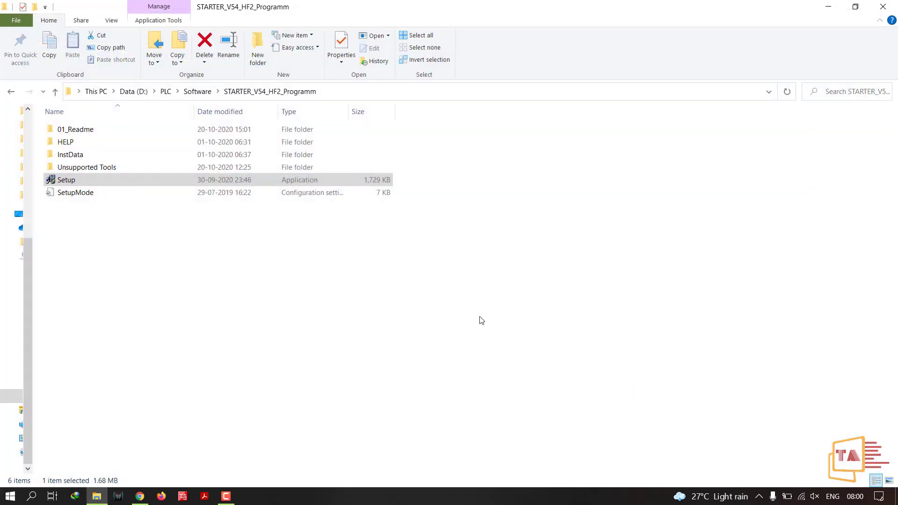
Step: Launch the newly installed STARTER program and dismiss its project wizard and HTML Help window
{"action": "key", "text": "super"}
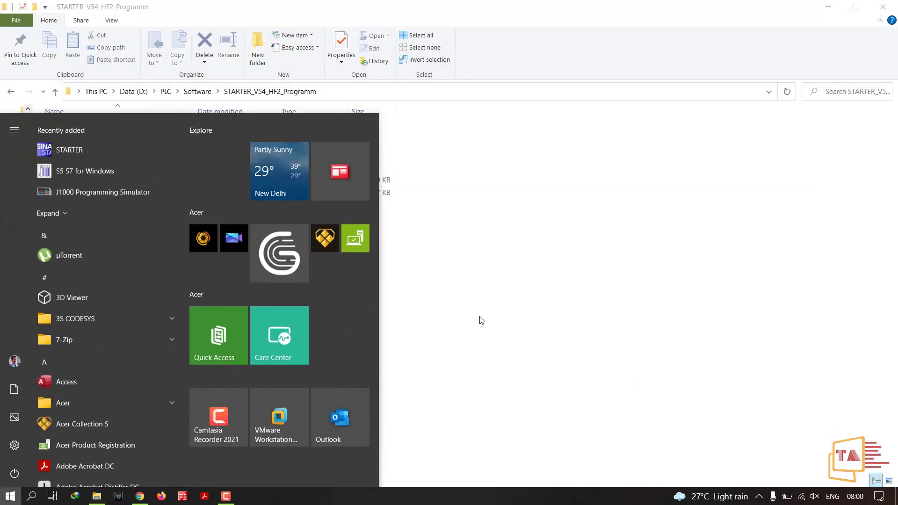
{"action": "left_click", "coordinate": [94, 149]}
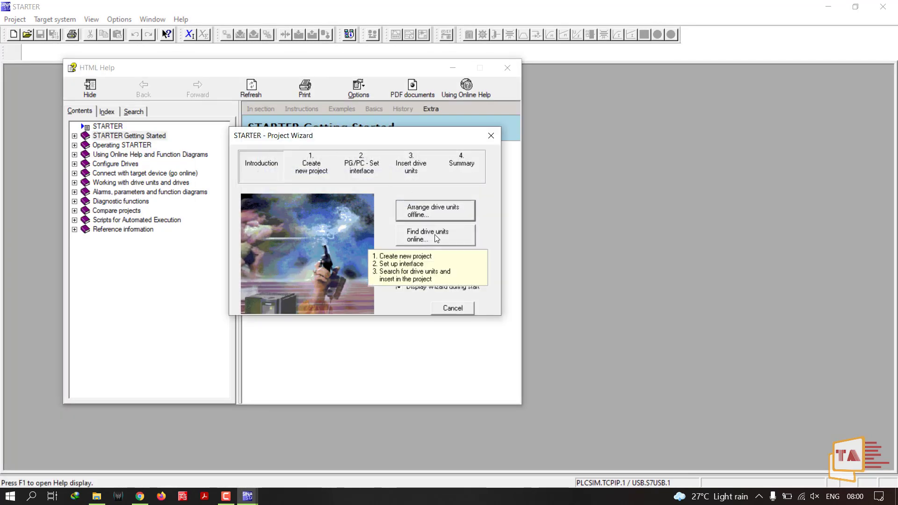
{"action": "left_click", "coordinate": [463, 309]}
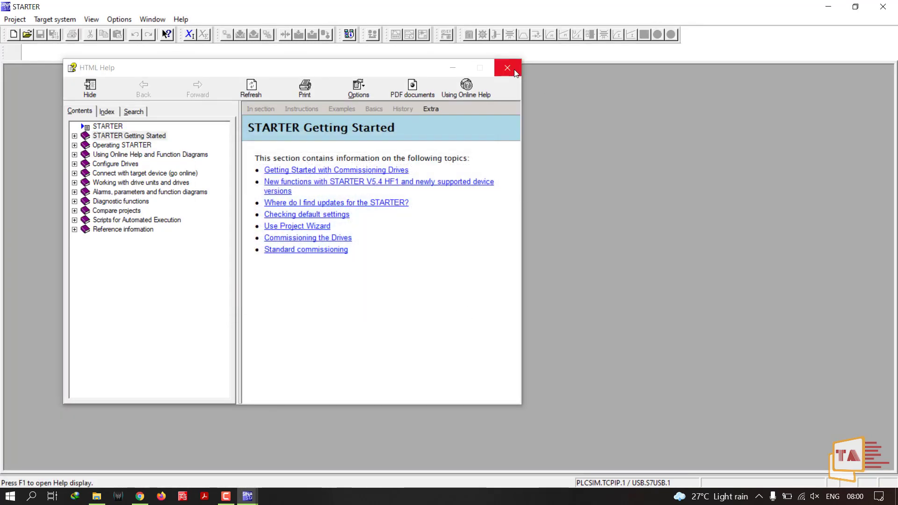
{"action": "left_click", "coordinate": [508, 68]}
Step: Check the installed STARTER product and release information, then close the information dialog
{"action": "left_click", "coordinate": [186, 20]}
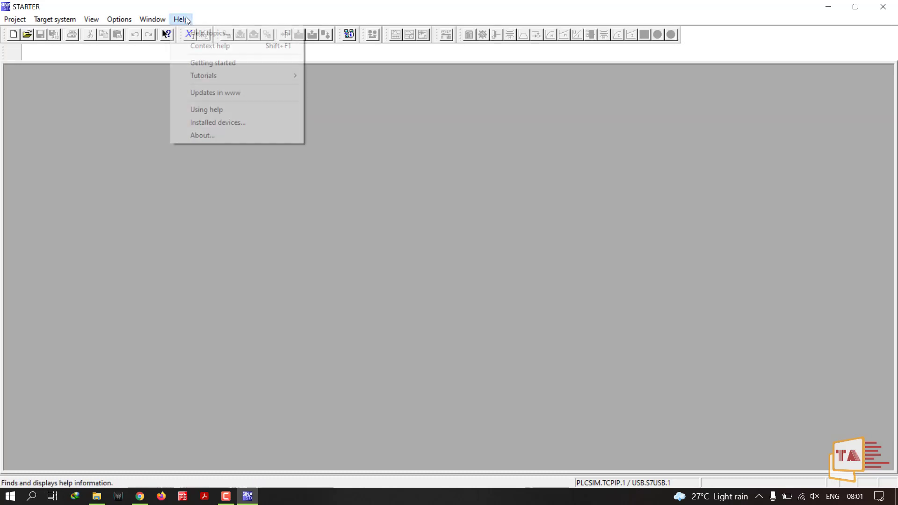
{"action": "left_click", "coordinate": [221, 139]}
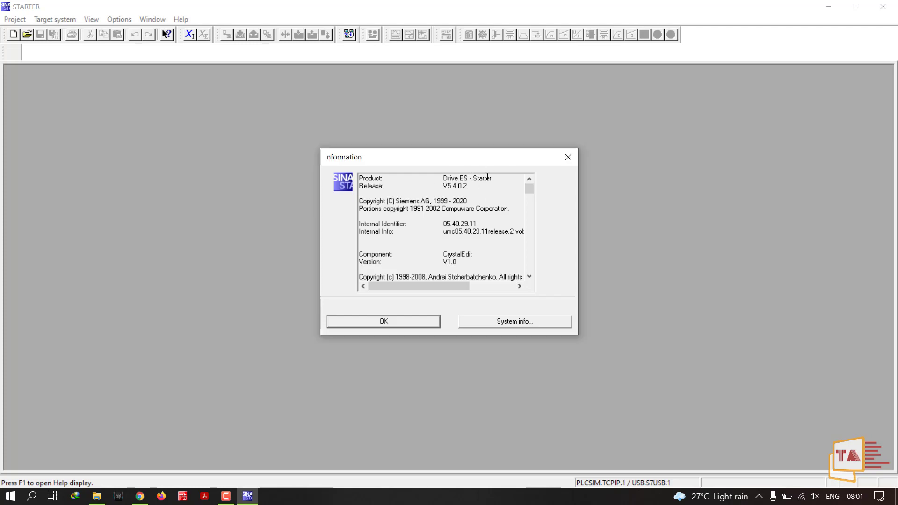
{"action": "left_click", "coordinate": [417, 321]}
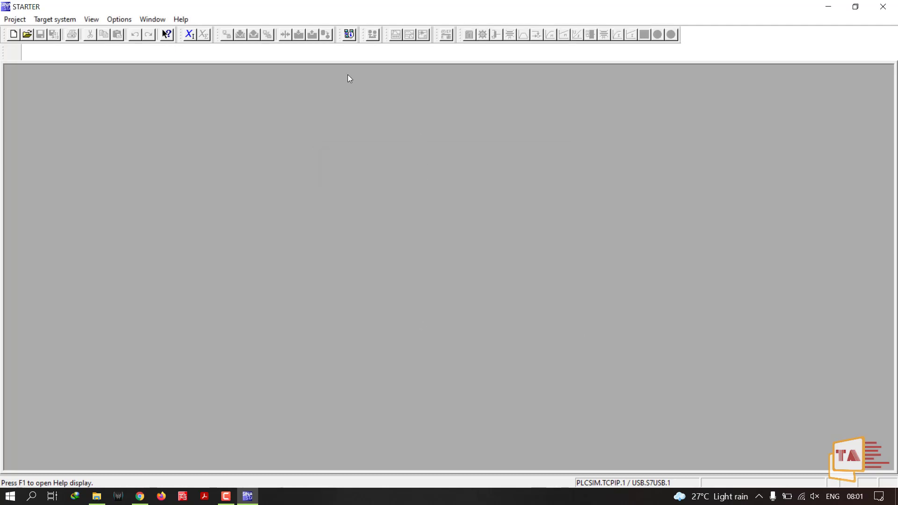